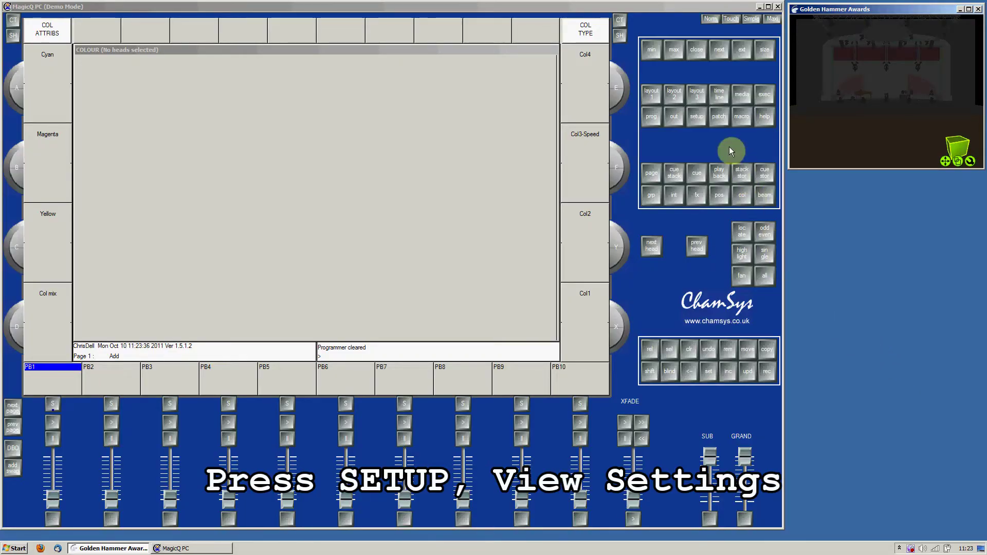
Open the SETUP view settings to start a new show
click(697, 124)
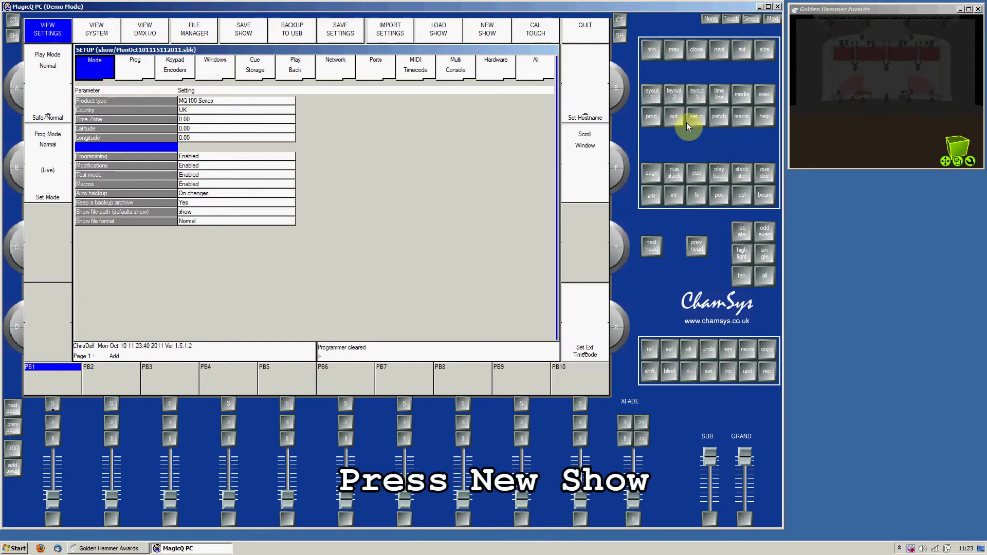
Choose NEW SHOW, confirm erasing the current show, and pick Normal (Live) programming mode
click(500, 37)
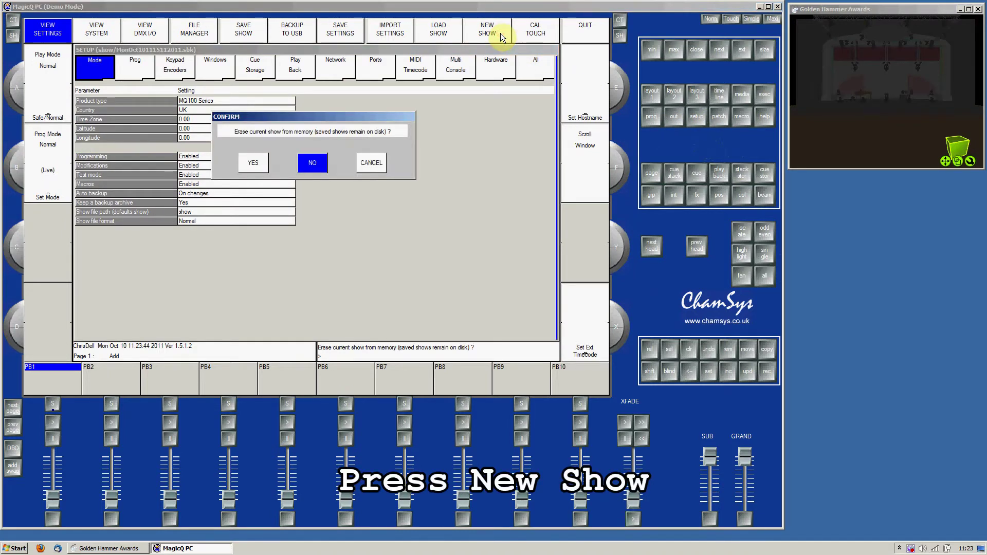
click(261, 164)
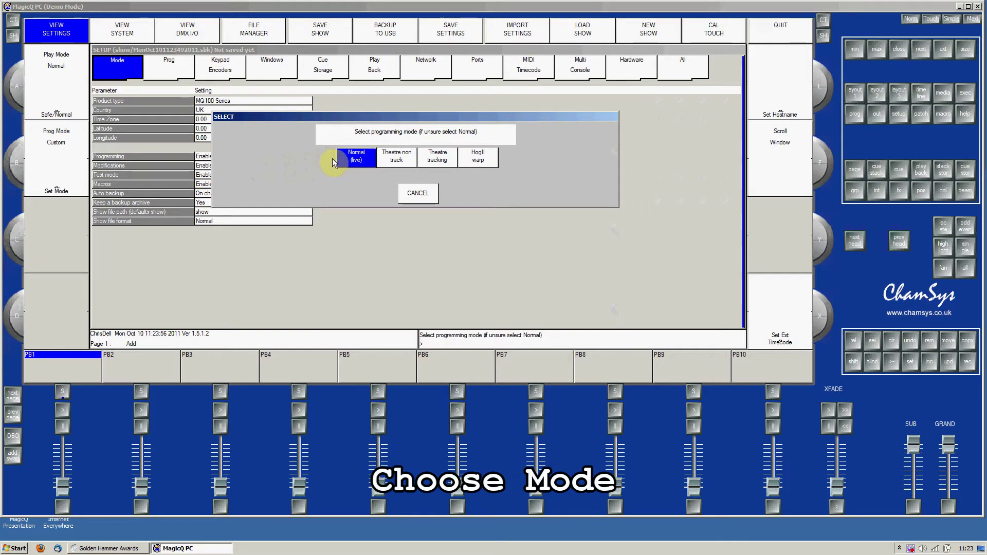
click(347, 158)
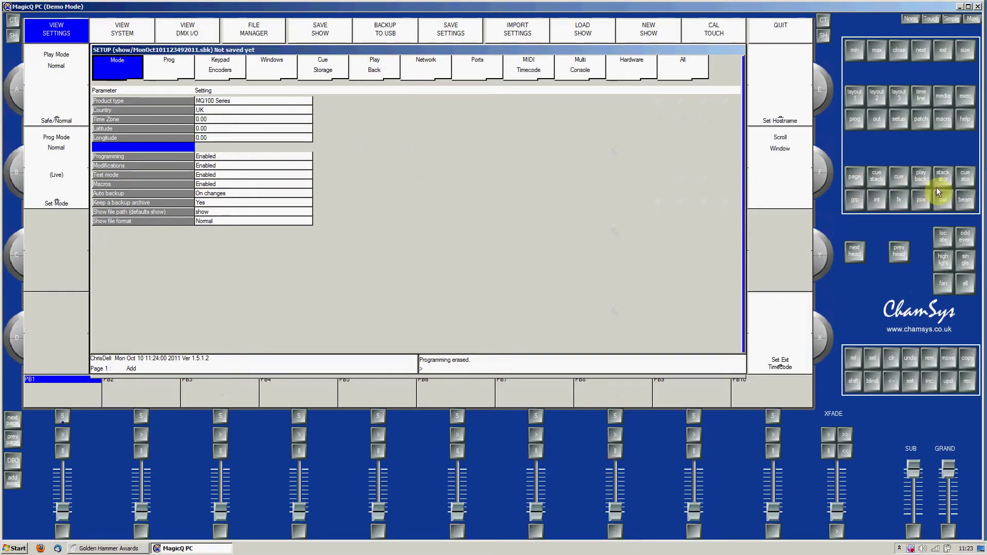
Drag the MagicQ window's right edge leftwards so the visualiser beside it shows
click(973, 197)
drag(973, 198, 784, 206)
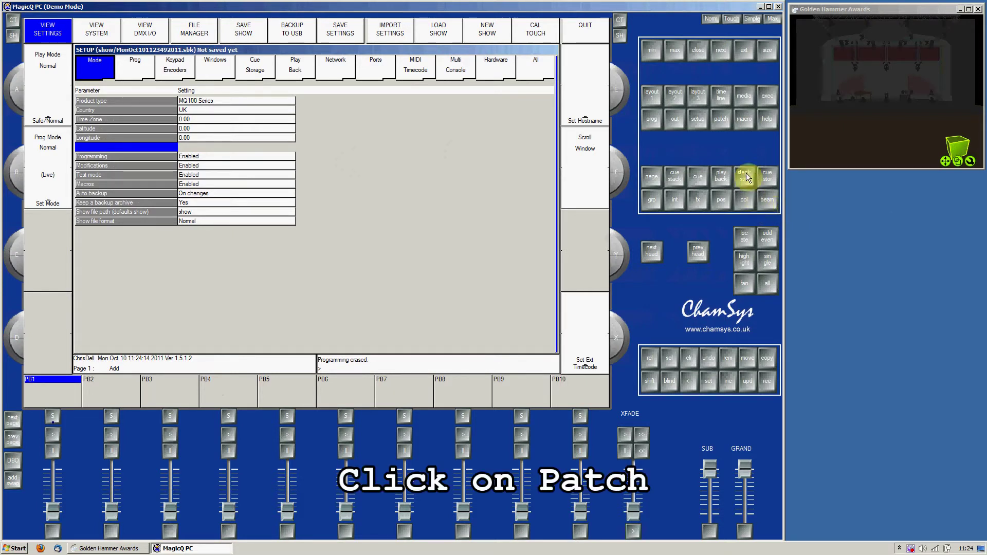
In PATCH, select Generic Dimmer as the head type and start PATCH IT
click(721, 124)
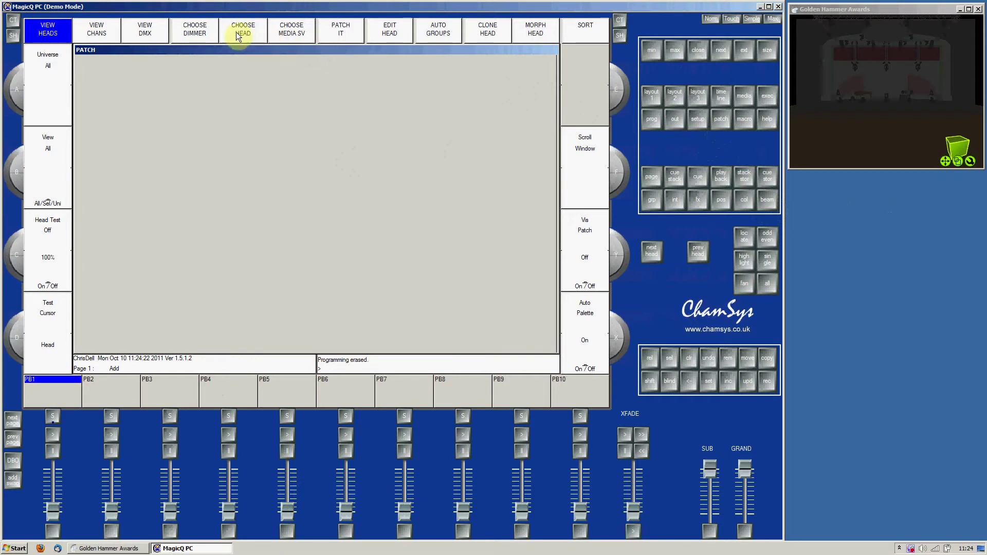
click(210, 37)
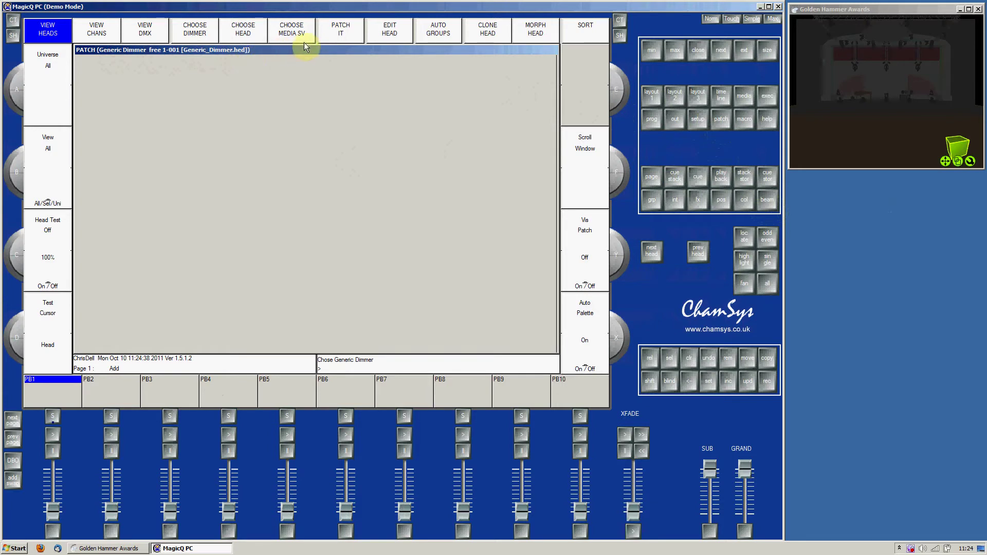
click(348, 37)
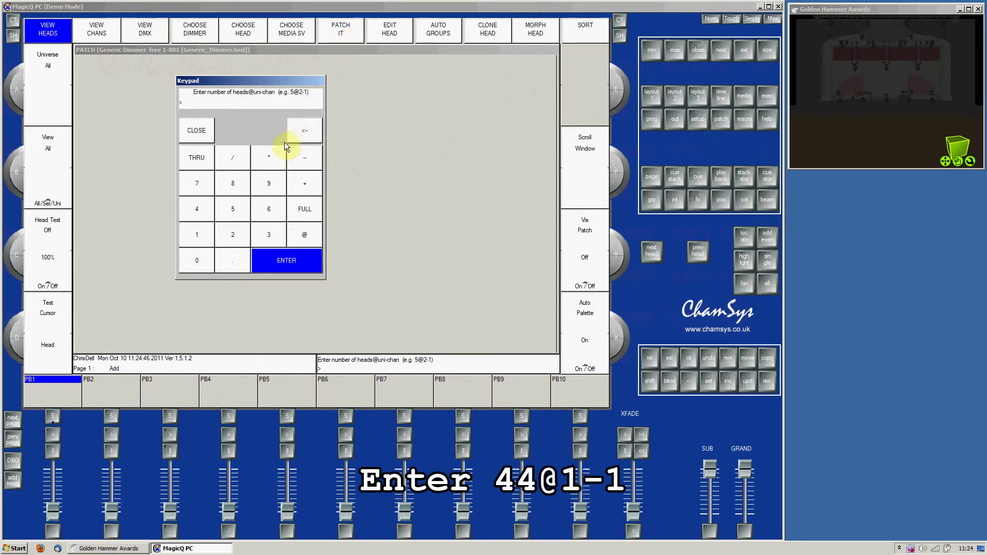
Enter 44@1-1 on the keypad to patch 44 Generic Dimmers from universe 1 channel 1
click(204, 216)
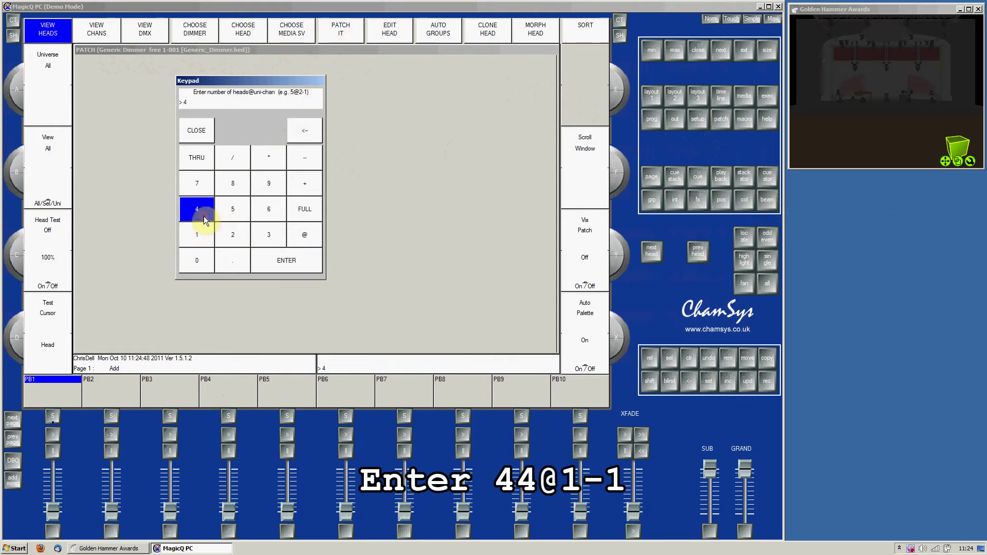
click(203, 216)
click(312, 238)
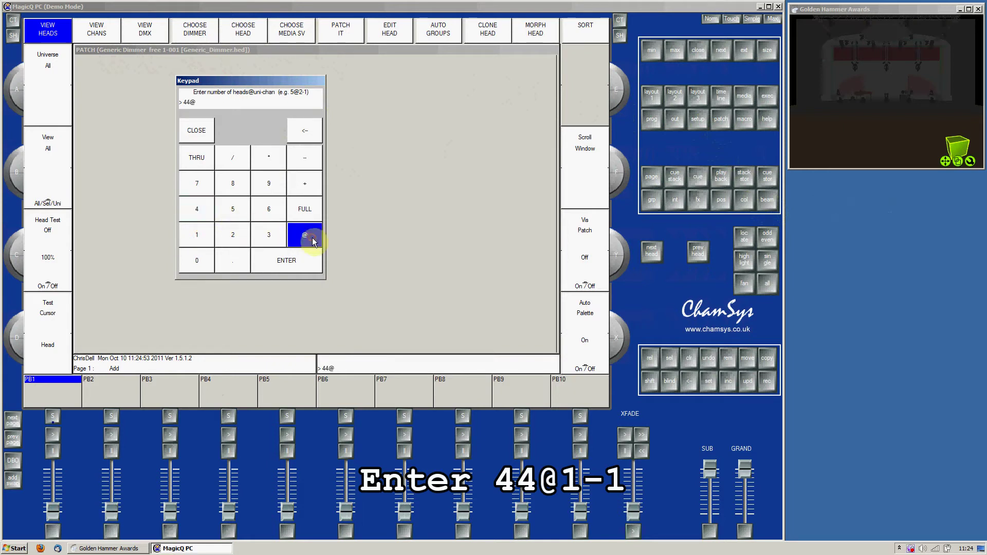
click(203, 240)
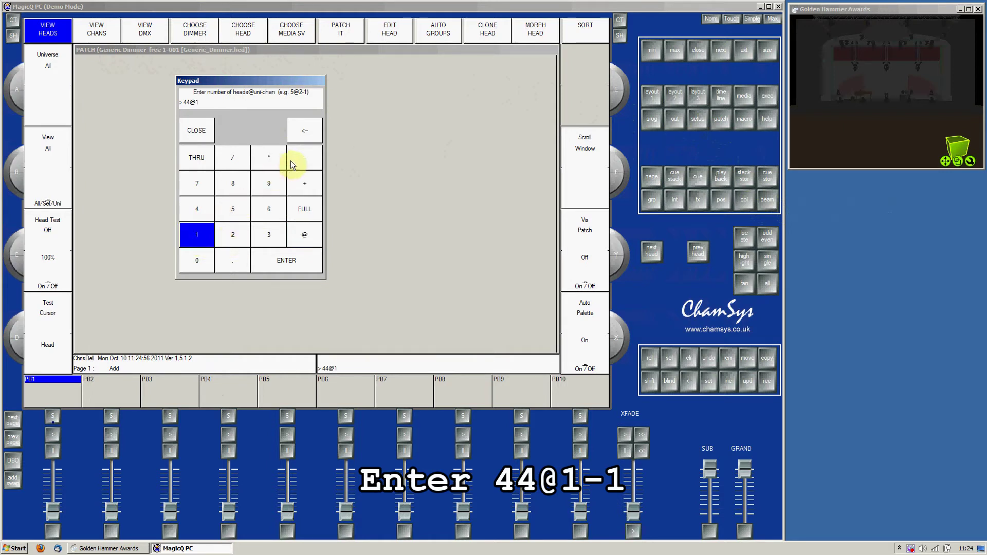
click(310, 161)
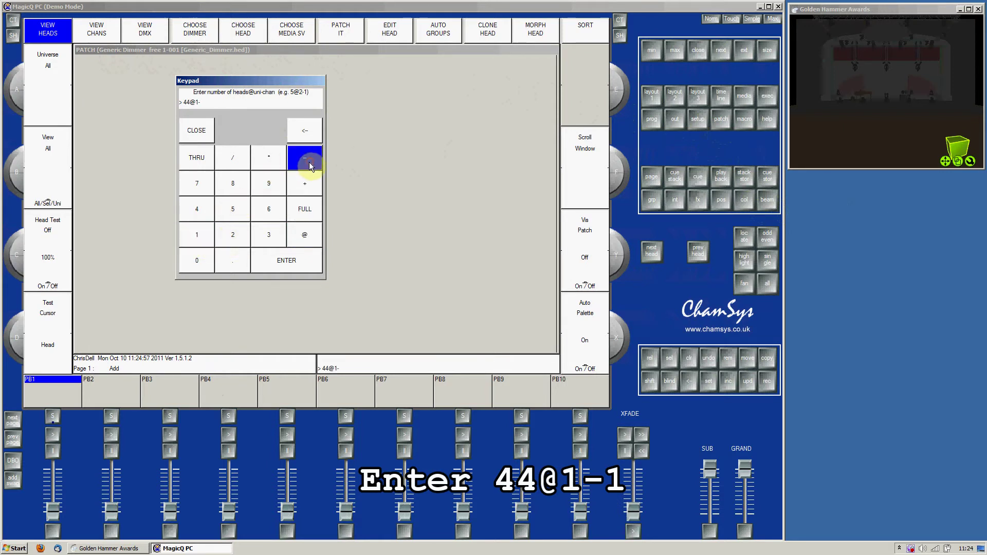
click(204, 236)
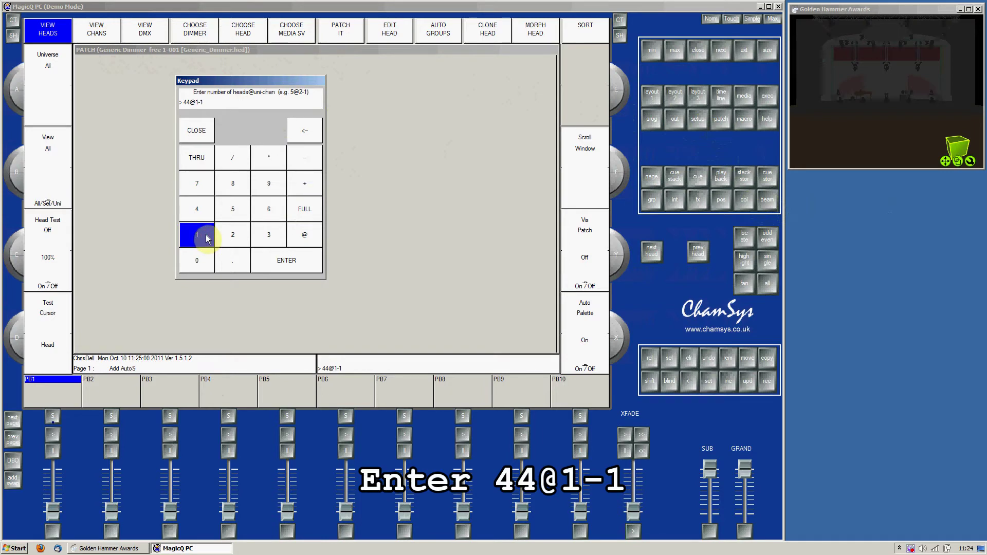
click(312, 260)
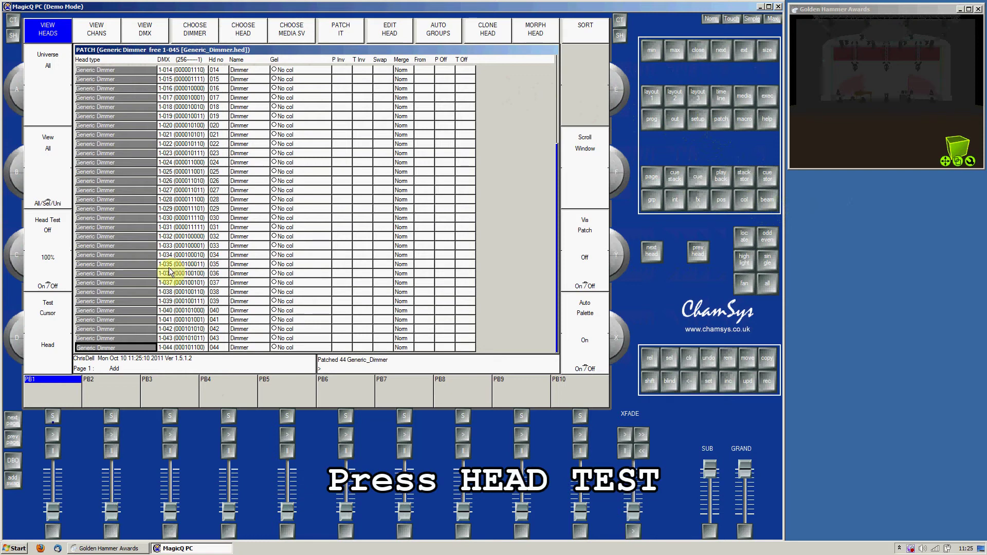
Turn Head Test on and step the test upward from dimmer 1-044 through earlier dimmers
click(56, 242)
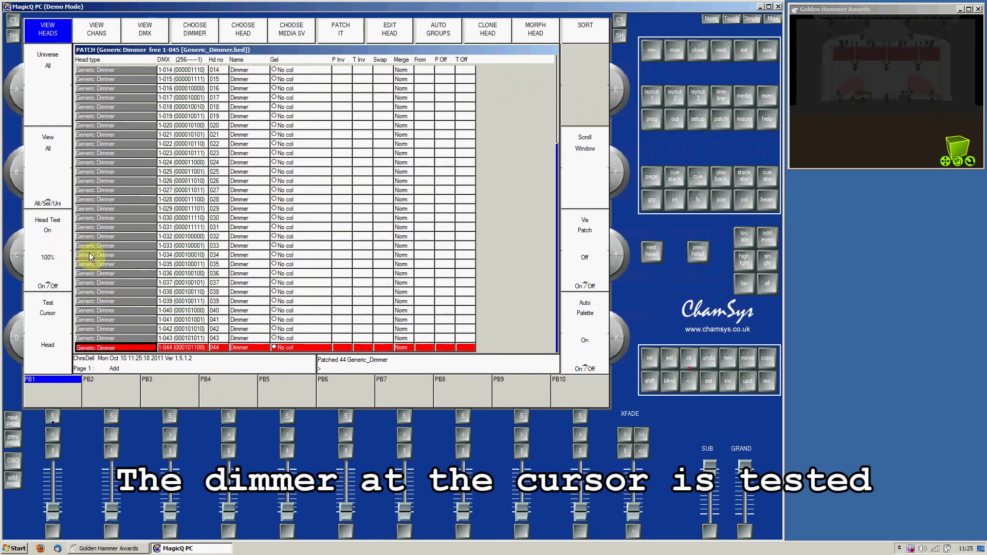
key(Up)
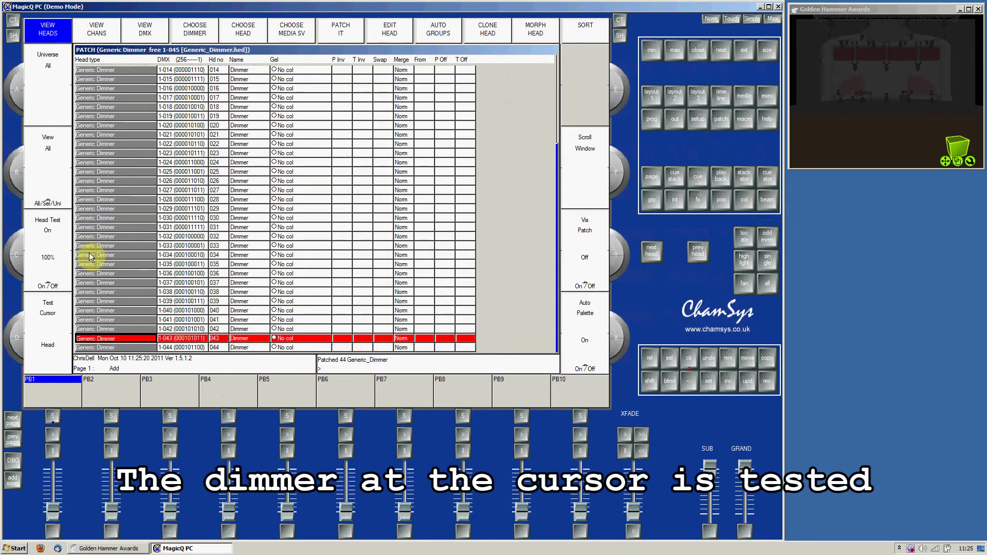
key(Up)
key(Up)
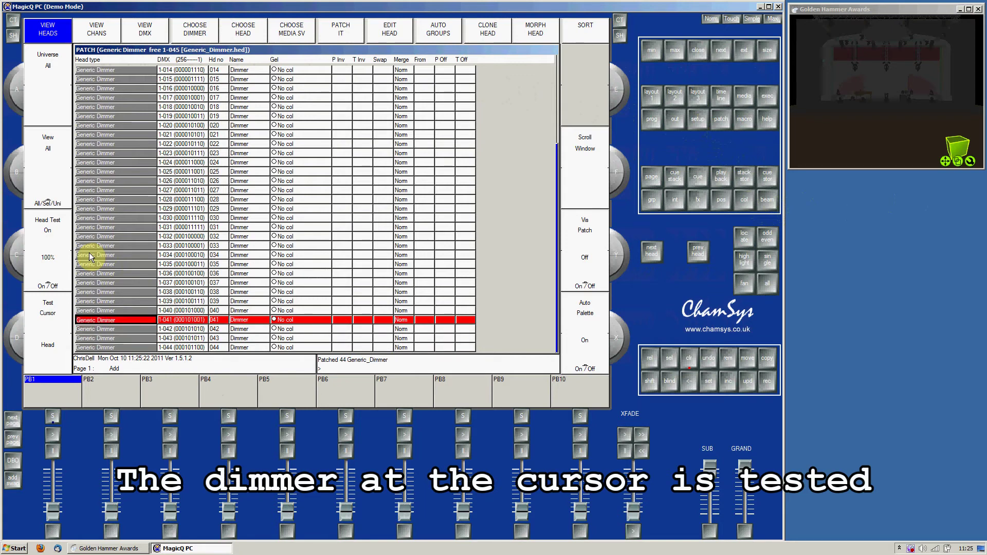
key(Up)
key(Up)
key(Up)
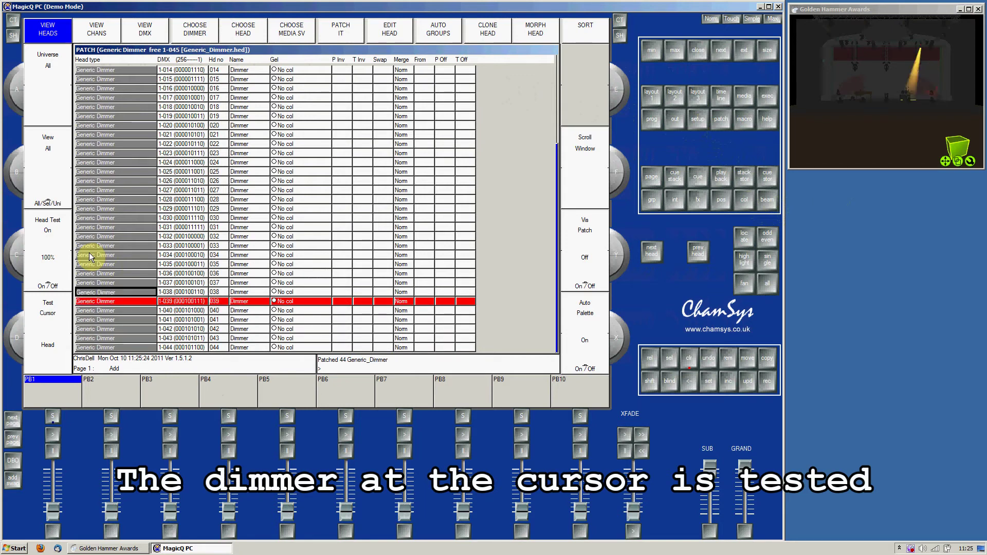
key(Up)
key(Up)
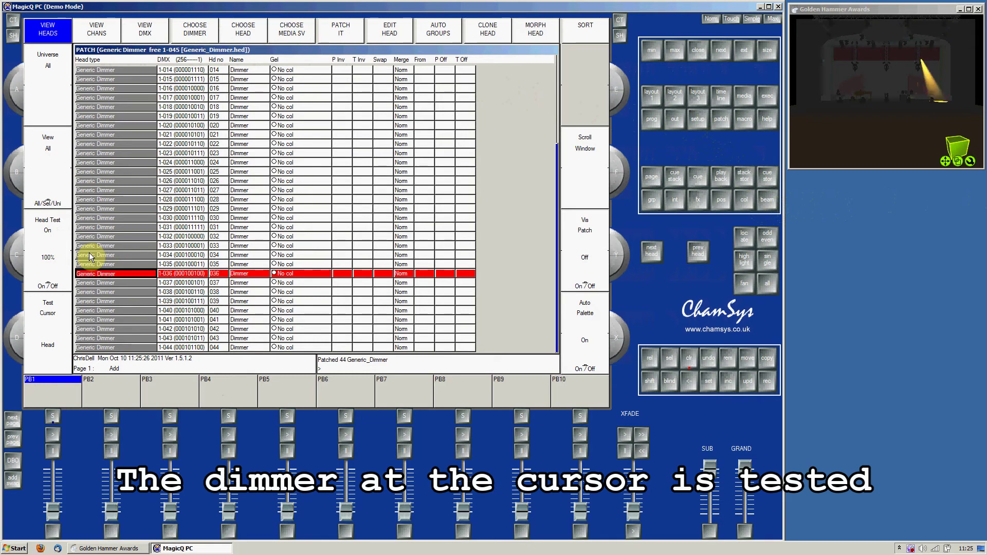
key(Up)
key(Up)
key(Up)
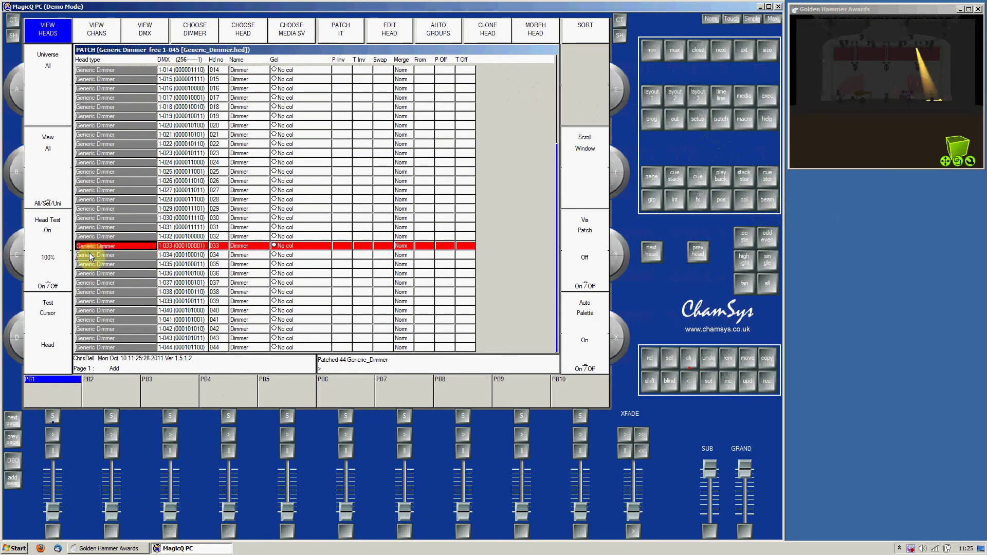
key(Up)
key(Up)
key(Up)
key(Up)
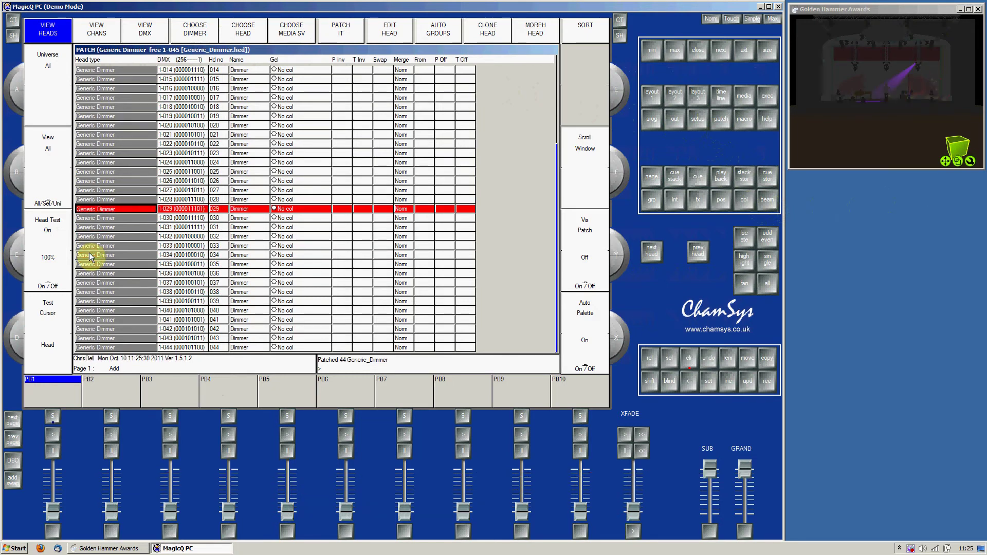
key(Up)
key(Up)
key(Up)
key(Up)
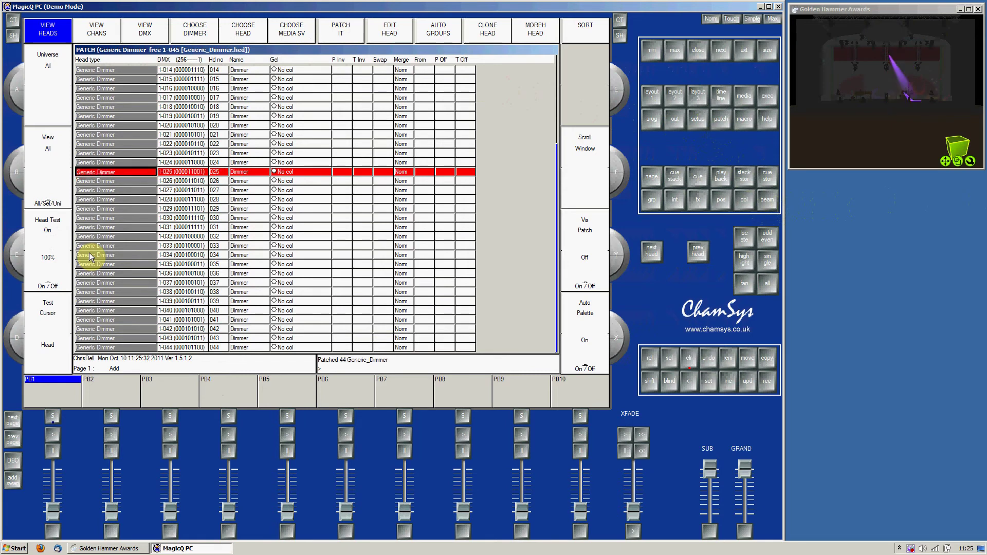
key(Up)
key(Up)
key(Up)
key(Up)
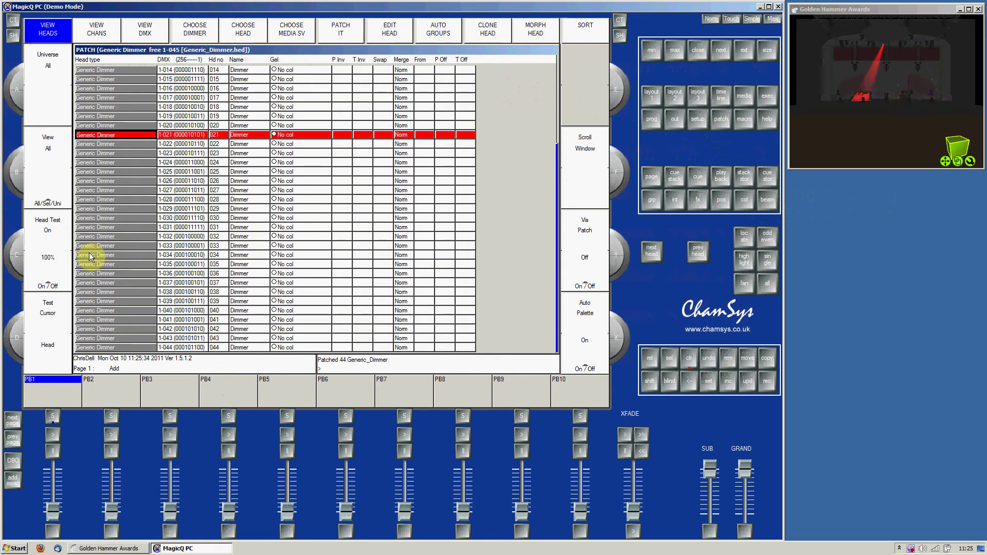
key(Up)
Continue head-testing up to dimmer 1-001, then switch head test off and clear the programmer
key(Up)
key(Up)
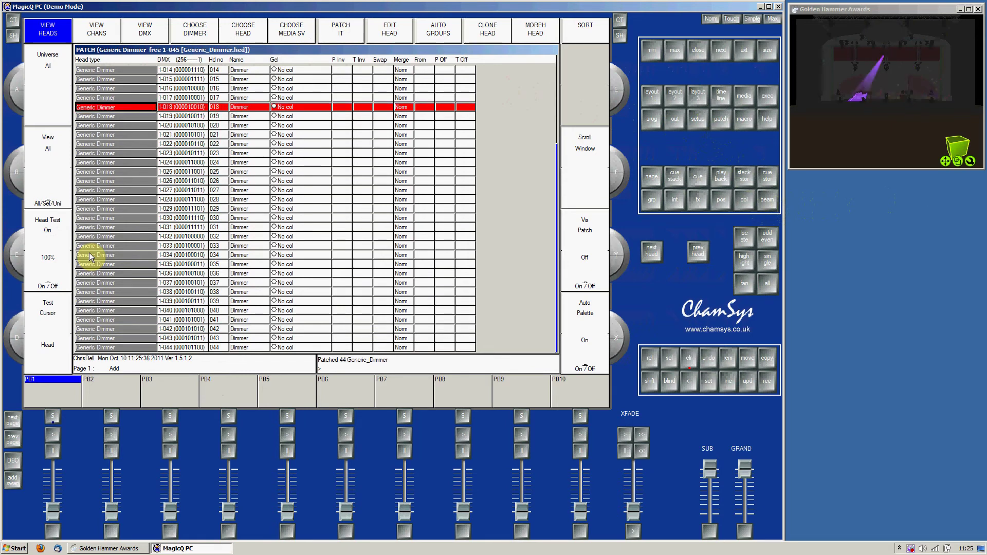
key(Up)
key(Up)
key(Up)
key(Up)
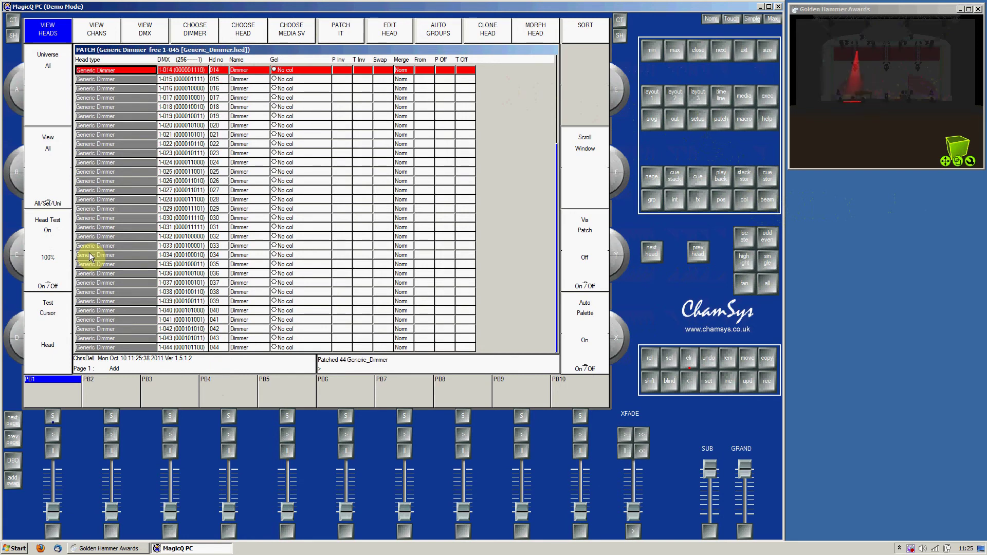
key(Up)
key(Up)
key(Up)
key(Up)
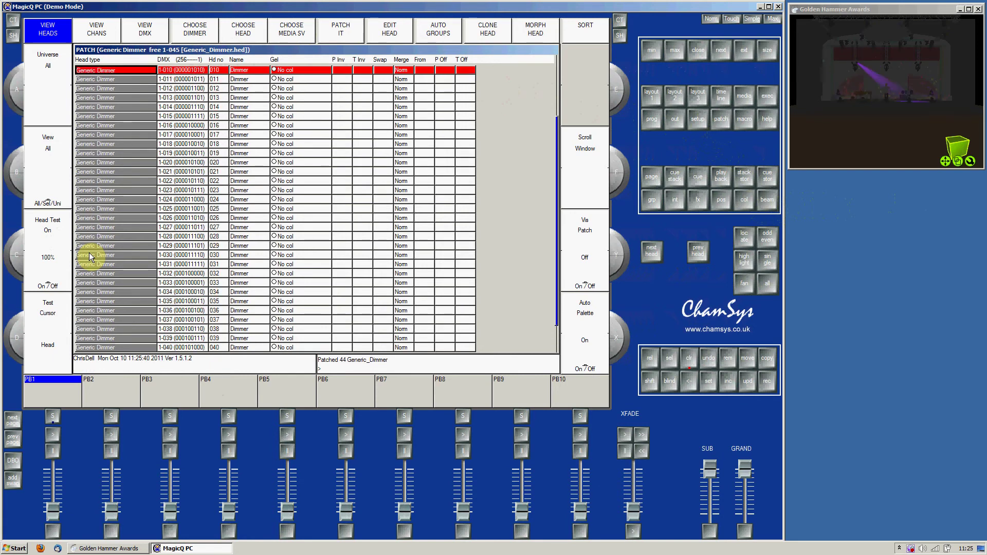
key(Up)
key(Up)
key(Up)
key(Up)
key(Up)
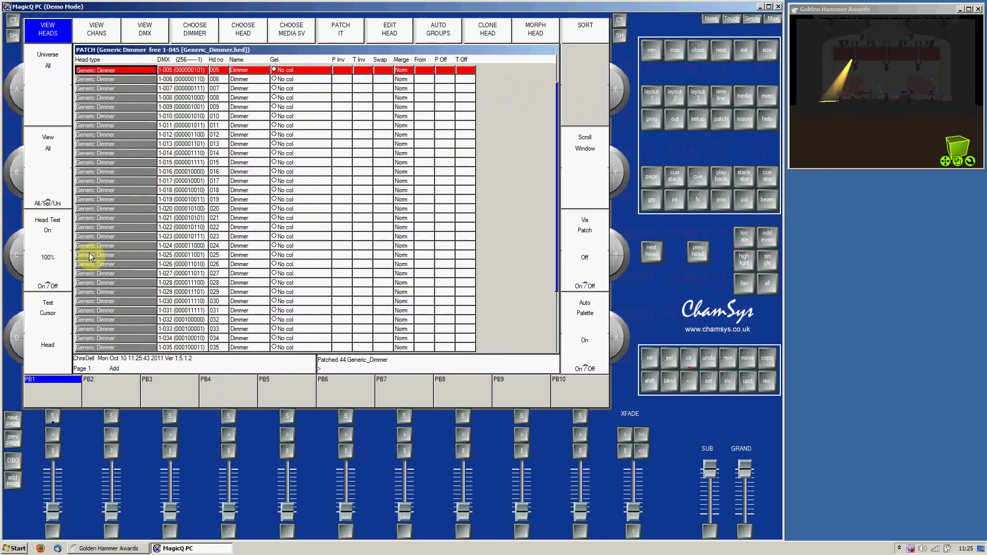
key(Up)
key(Up)
key(Up)
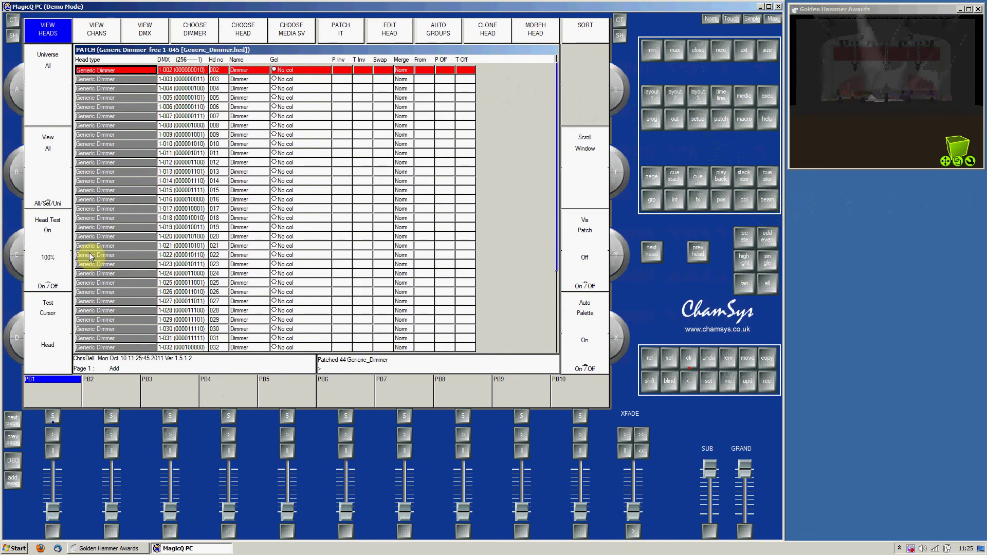
key(Up)
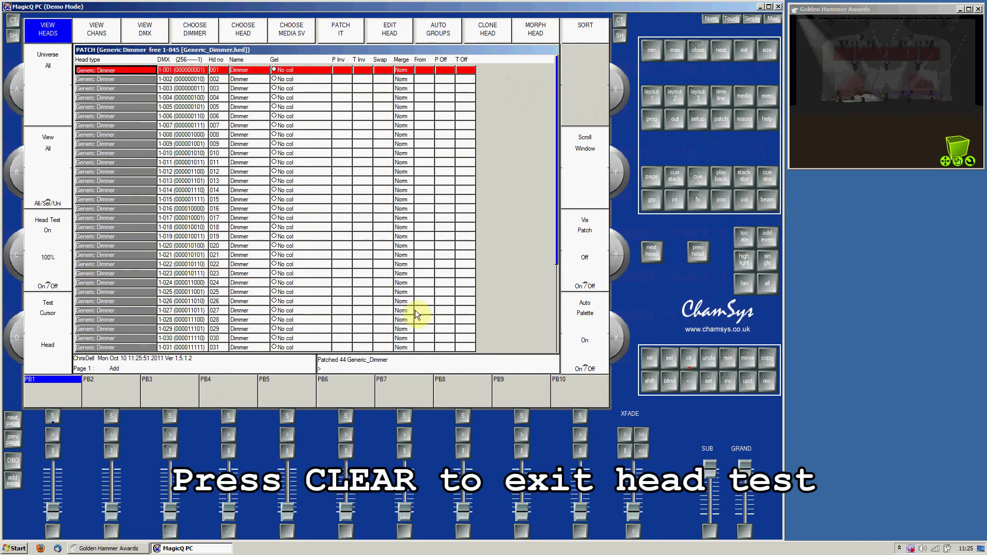
click(690, 359)
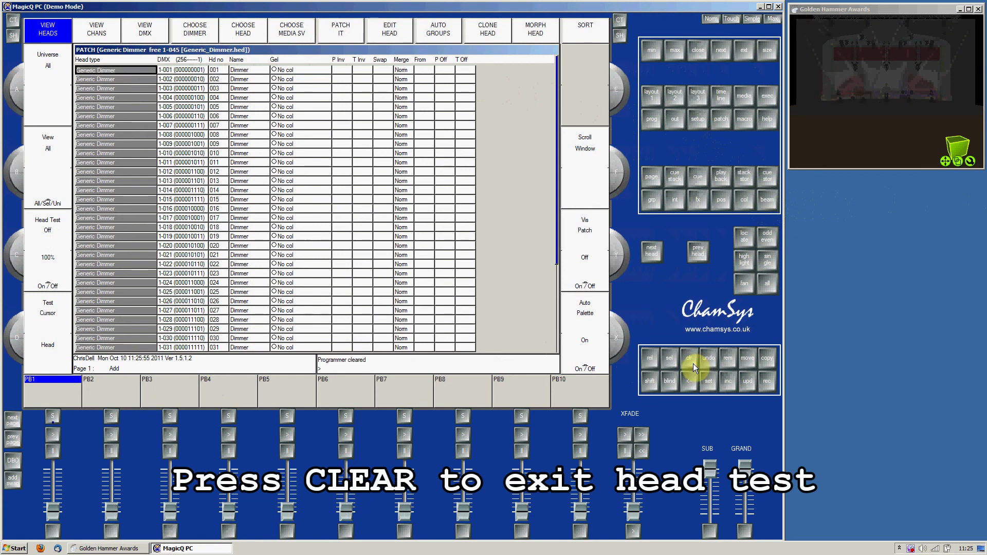